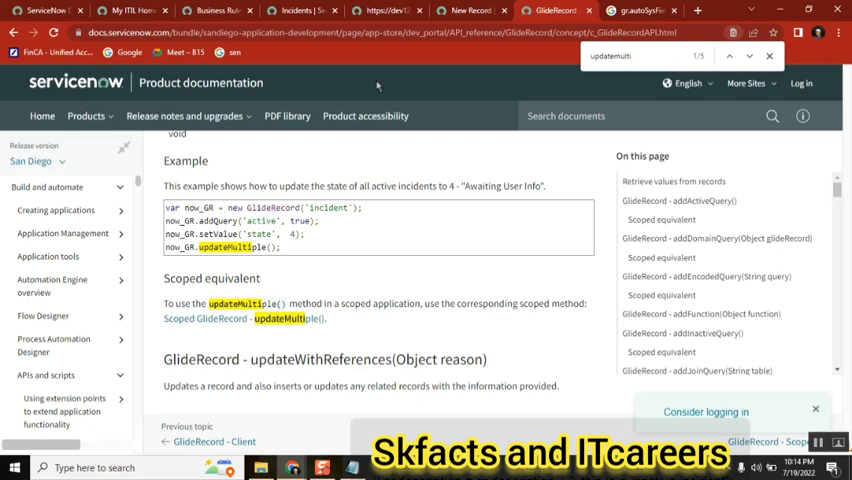
Change gr.description to gr.short_description in the script's assignment line, fixing the typo
left_click(380, 11)
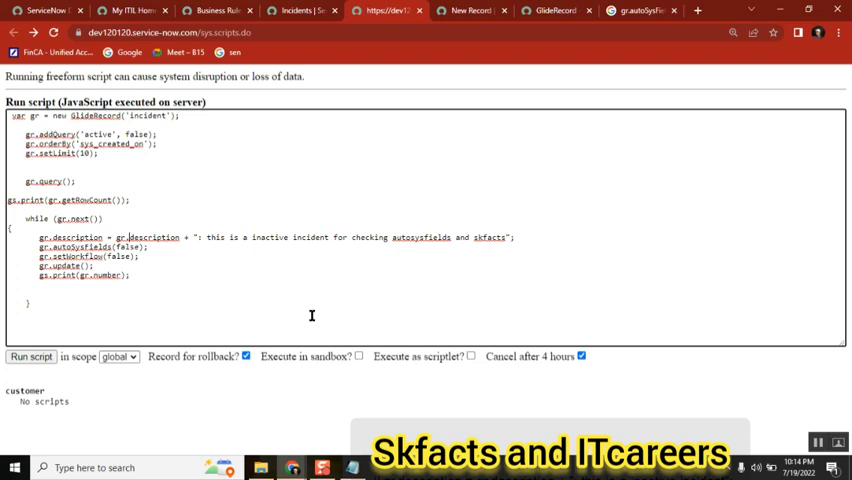
type("shor")
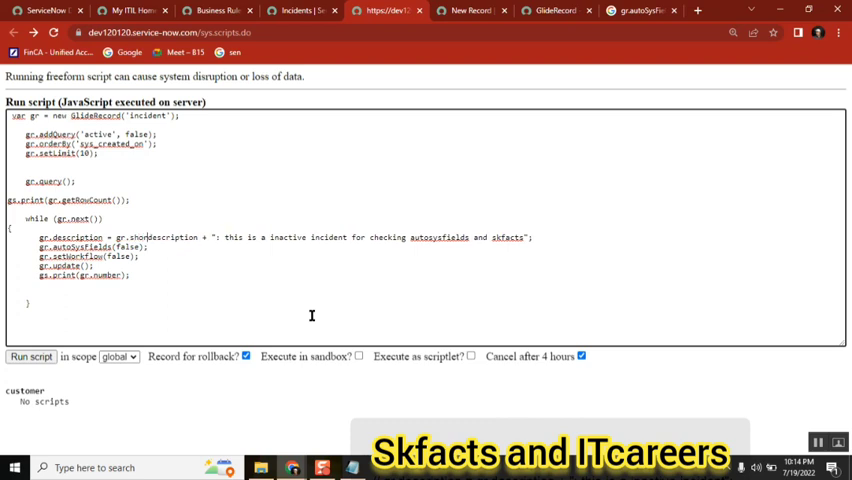
type("t_")
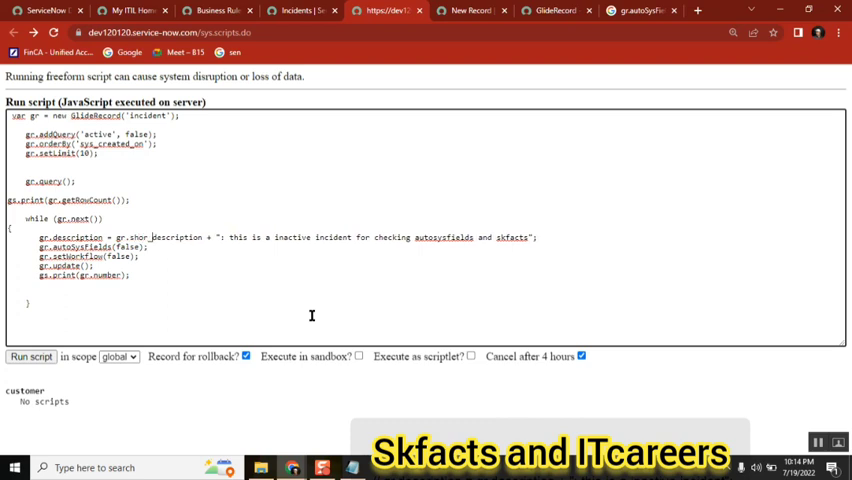
type("t")
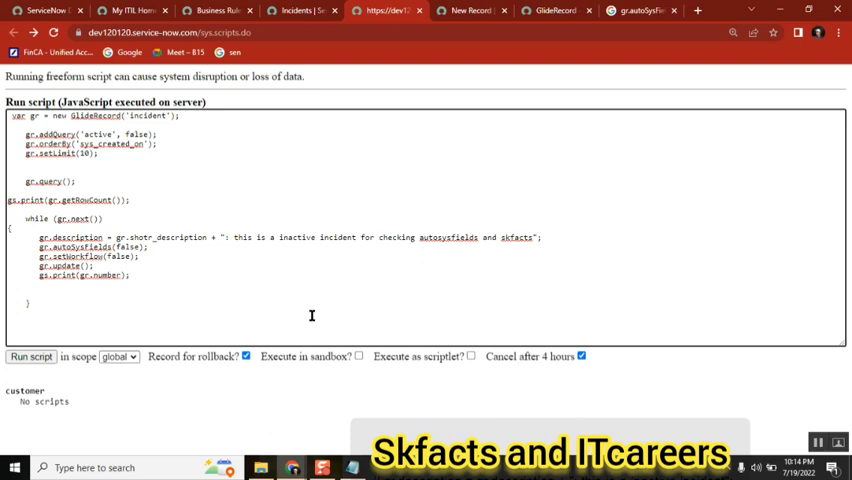
key("BackSpace")
key("BackSpace")
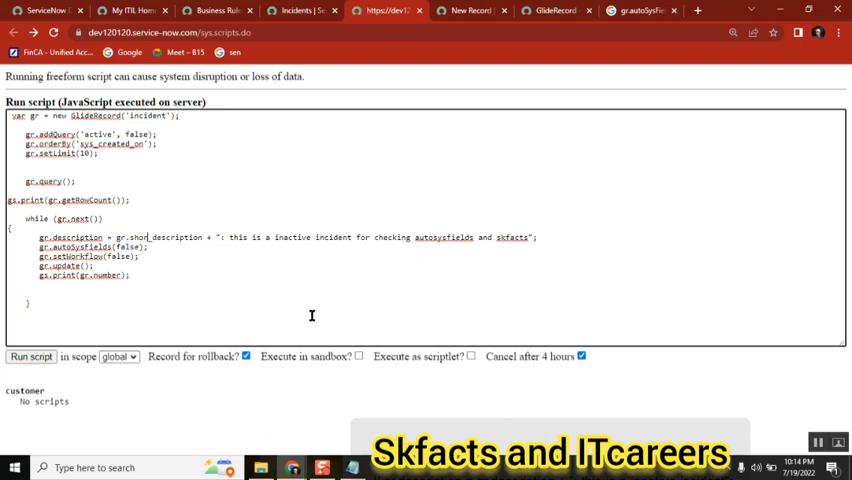
type("rt")
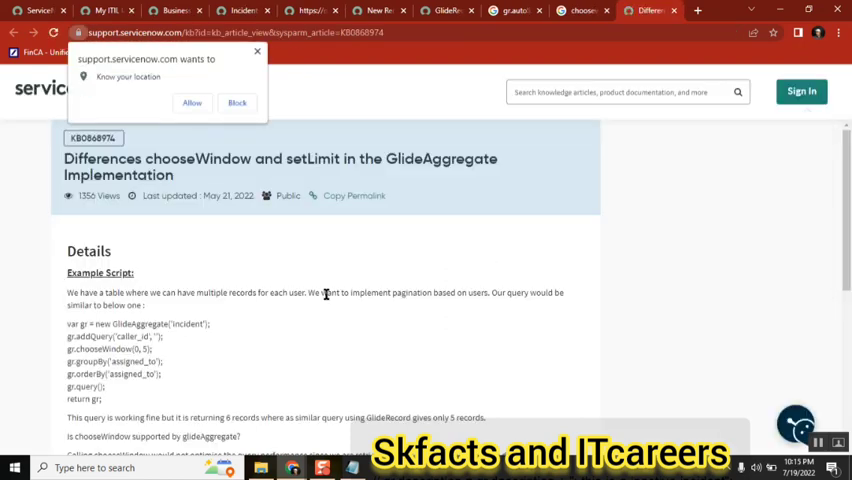
Run the trimmed script to list ten inactive incidents, then duplicate and close the results tab
left_click(258, 51)
mouse_move(321, 468)
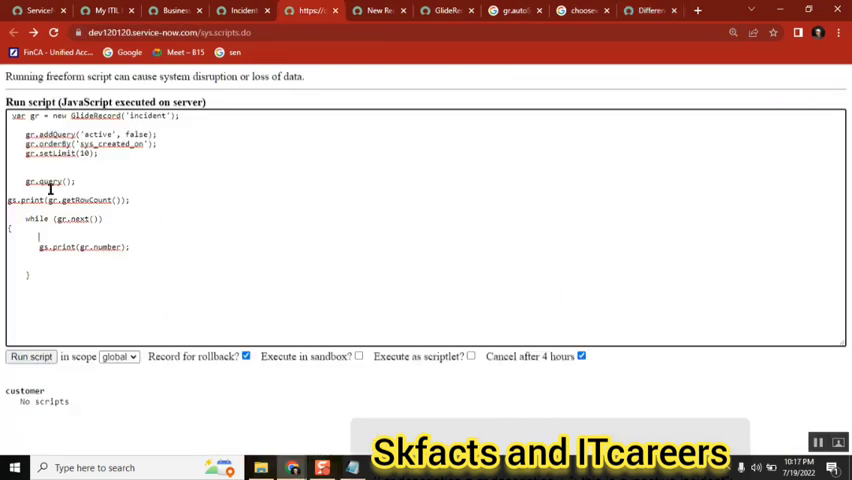
left_click(31, 357)
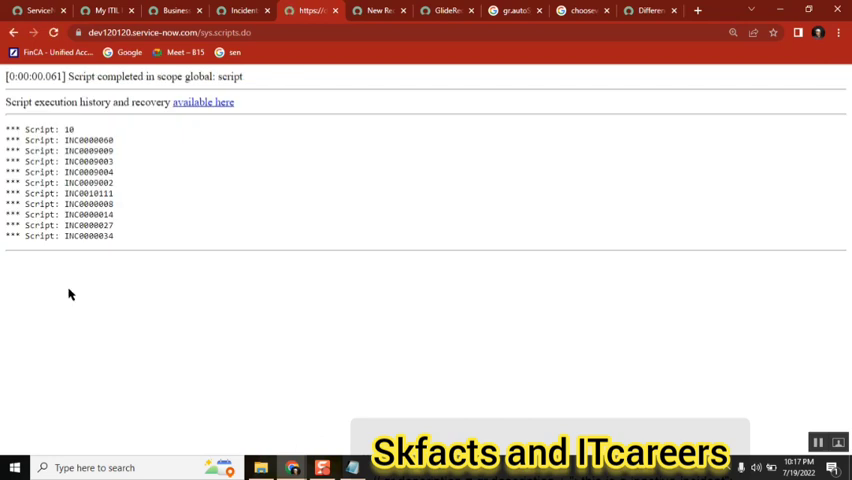
double_click(108, 150)
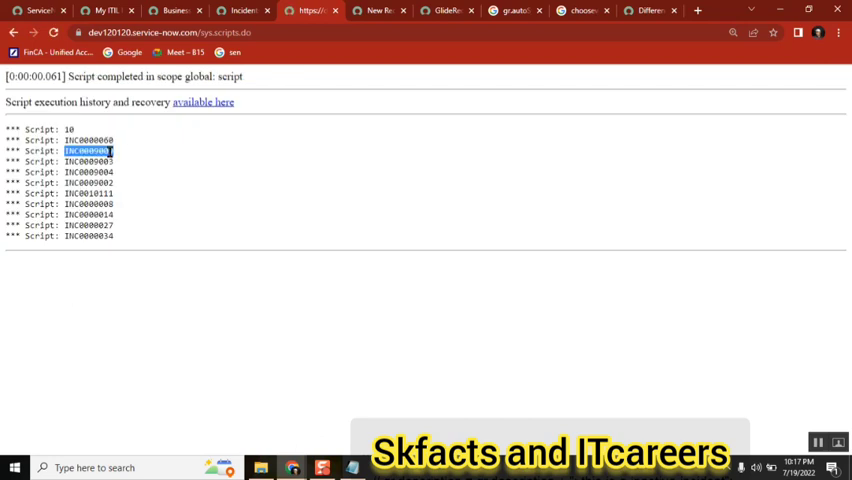
left_click(108, 150)
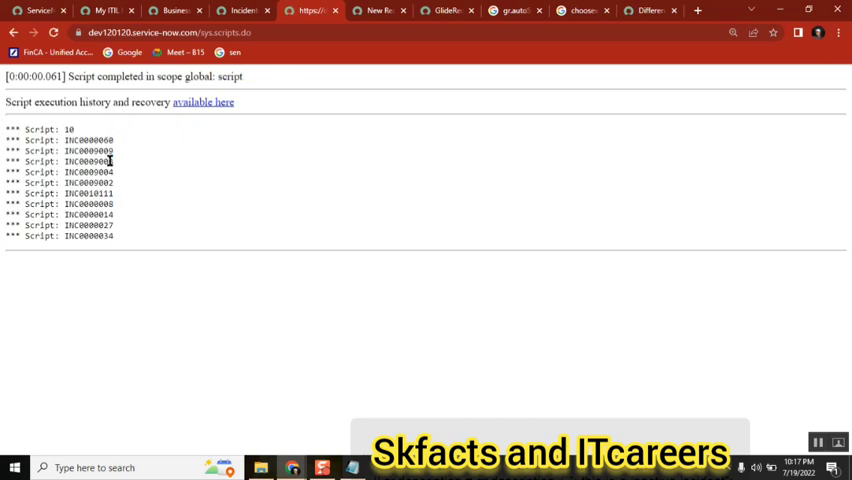
right_click(307, 13)
left_click(358, 99)
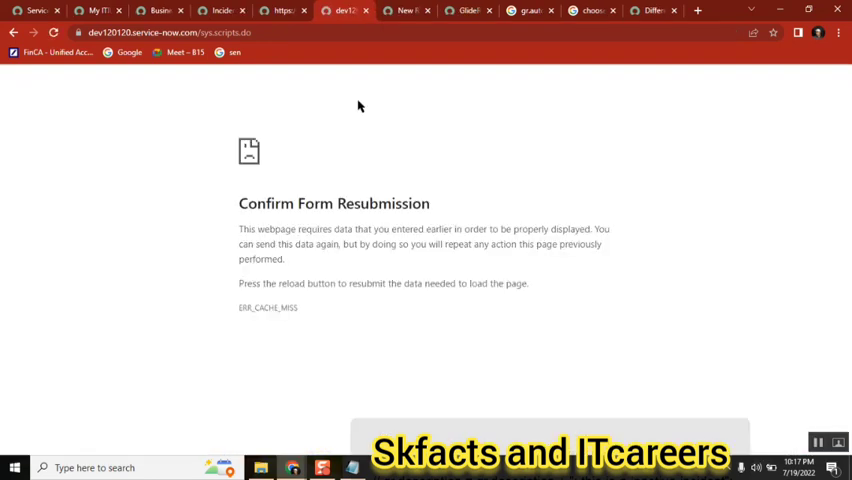
left_click(364, 10)
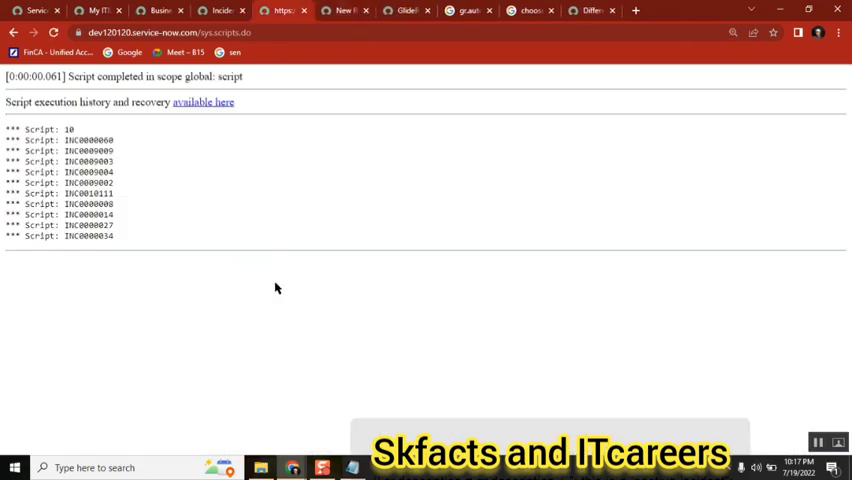
Select the script's output lines, the count and ten incident numbers, in the browser
left_click(236, 10)
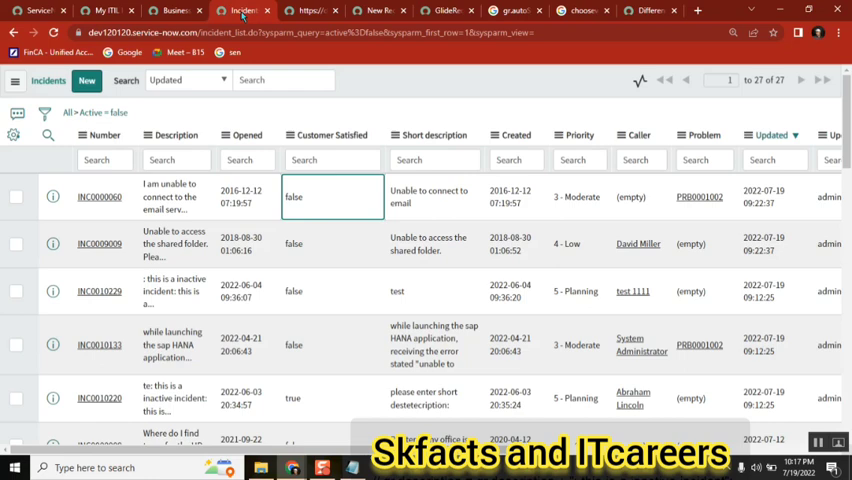
left_click(307, 10)
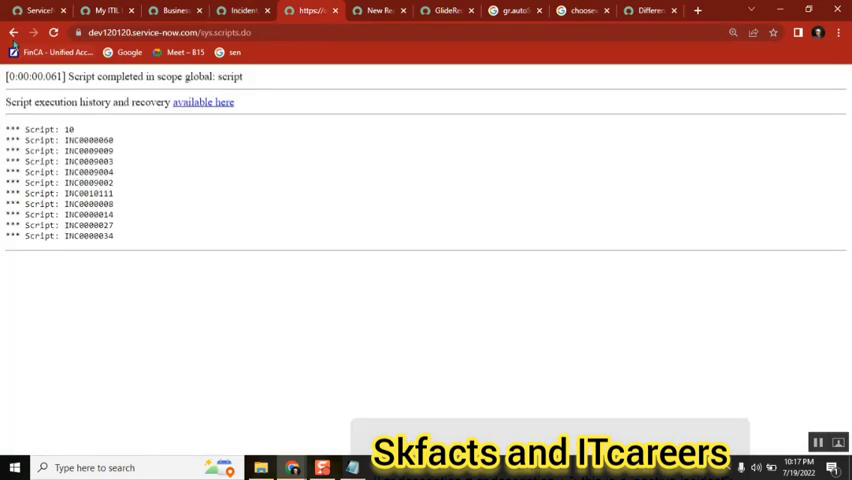
left_click(118, 468)
type("tool")
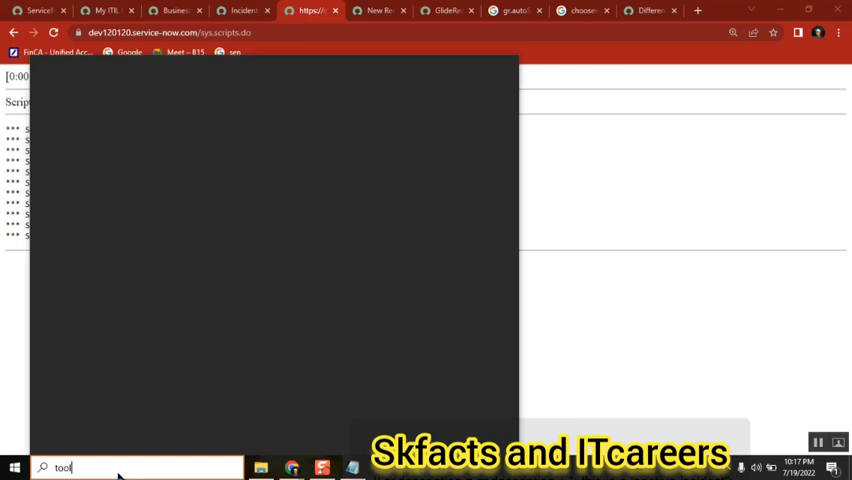
key("Escape")
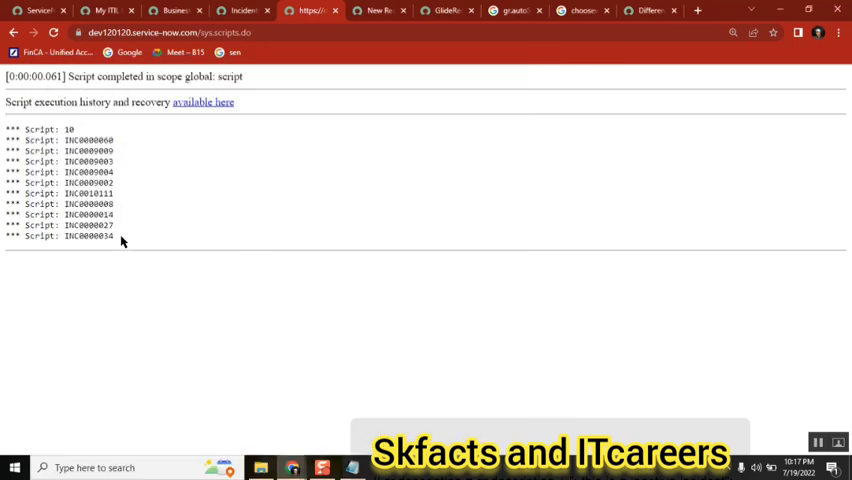
left_click_drag(121, 241, 4, 129)
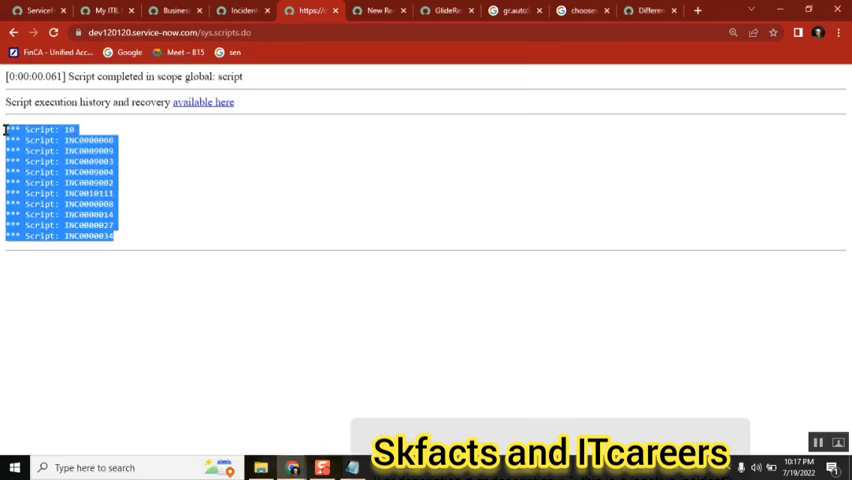
Paste the output on a new line below autoSysFields(false) in Notepad
left_click(347, 368)
left_click(352, 467)
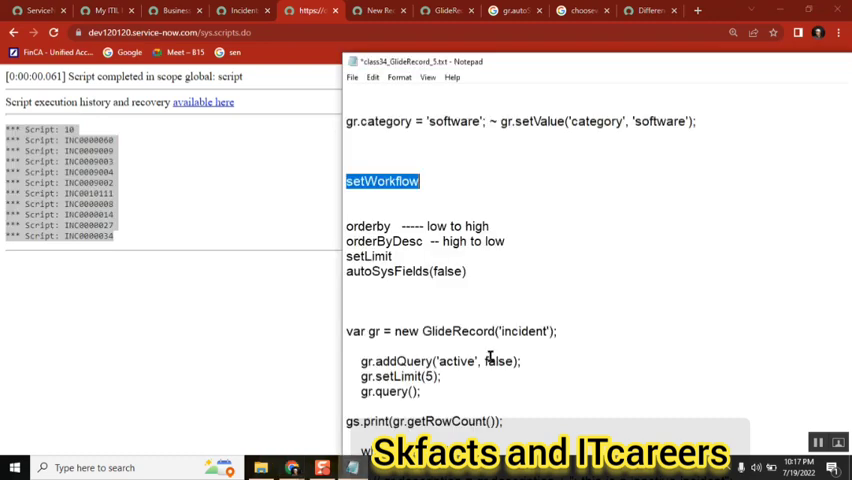
left_click(529, 275)
key("Return")
key("Return")
key("ctrl+v")
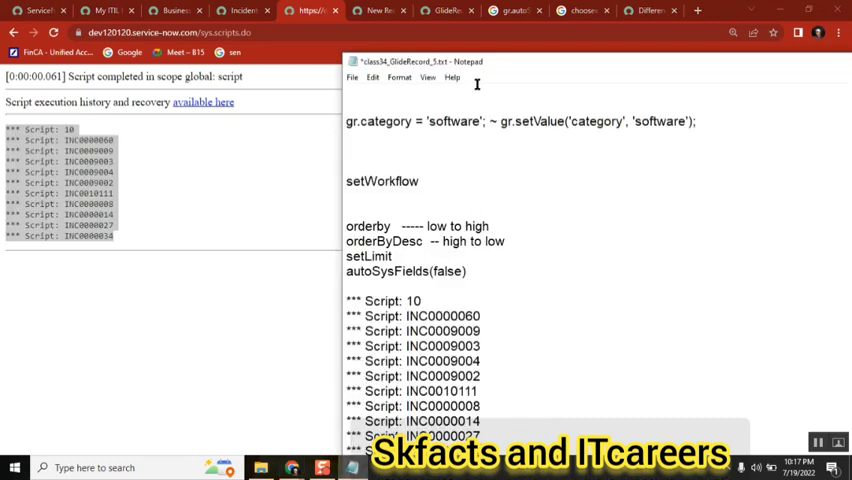
left_click_drag(476, 62, 466, 33)
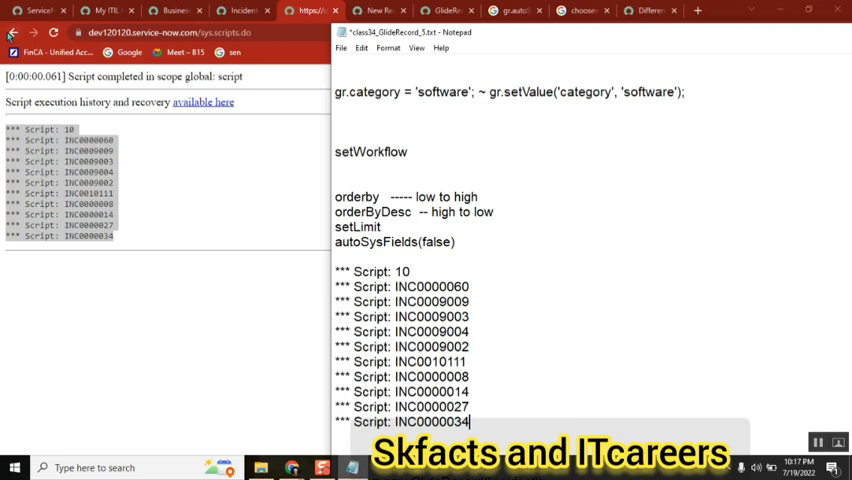
Back in the script editor, undo an accidental paste below setLimit(10)
left_click(12, 33)
left_click(12, 33)
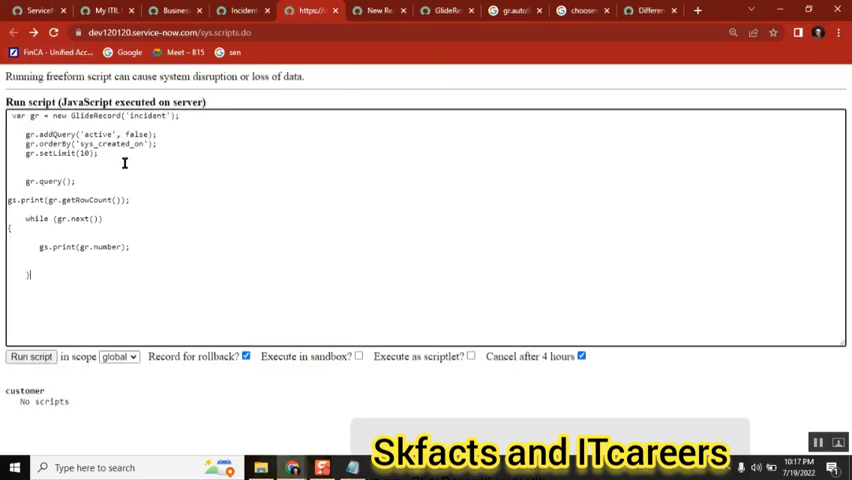
left_click(115, 158)
type("*** Script: 10 *** Script: INC0000060 *** Script: INC0009009 *** Script: INC0009003 *** Script: INC0009004 *** Script: INC0009002 *** Script: INC0010111 *** Script: INC0000008 *** Script: INC0000014 *** Script: INC0000027 *** Script: INC0000034")
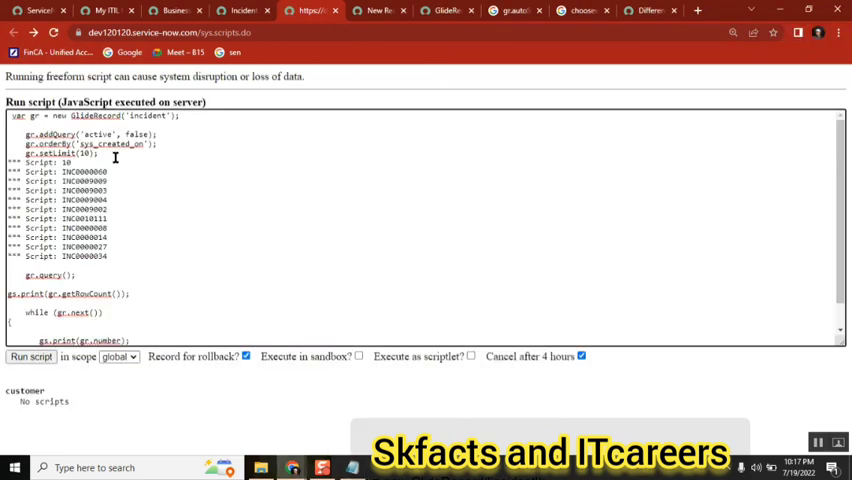
key("ctrl+z")
Copy 'chooseWindow' from the knowledge article and paste it after gr. in the script
left_click(650, 10)
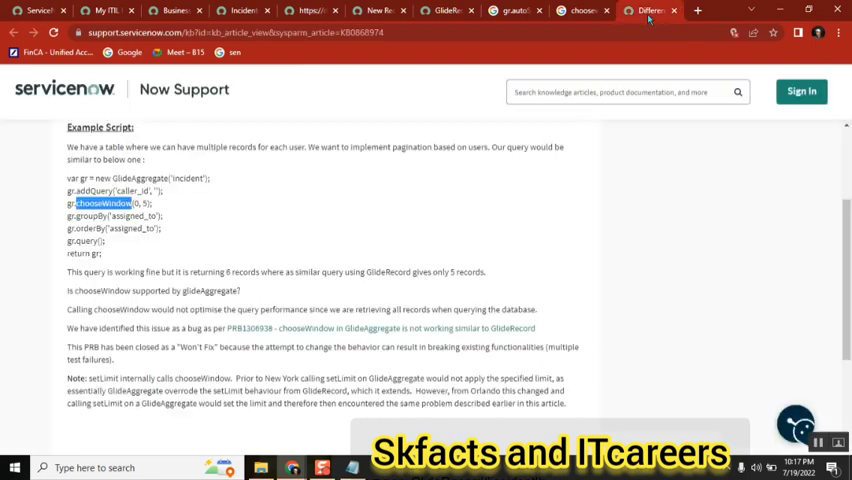
right_click(110, 204)
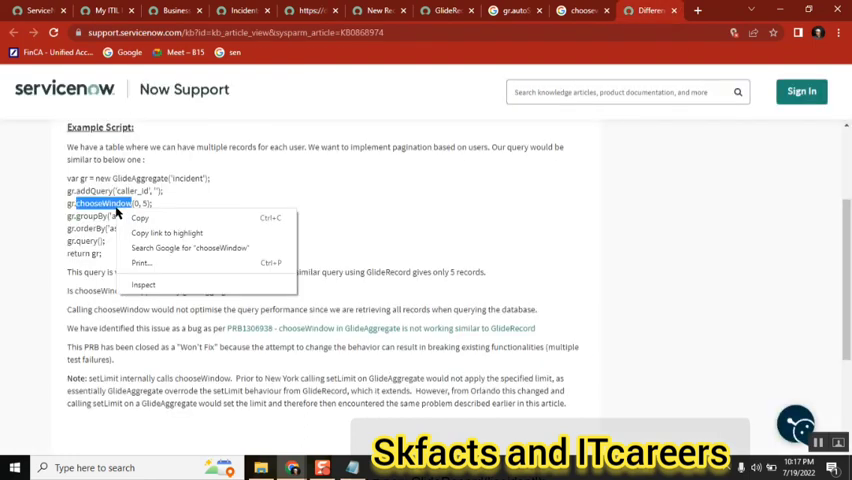
left_click(167, 222)
left_click(310, 10)
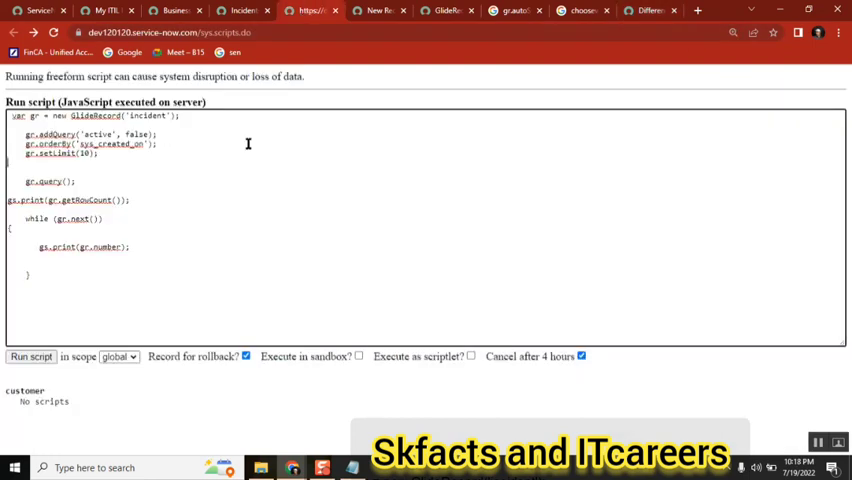
type("gr.")
key("ctrl+v")
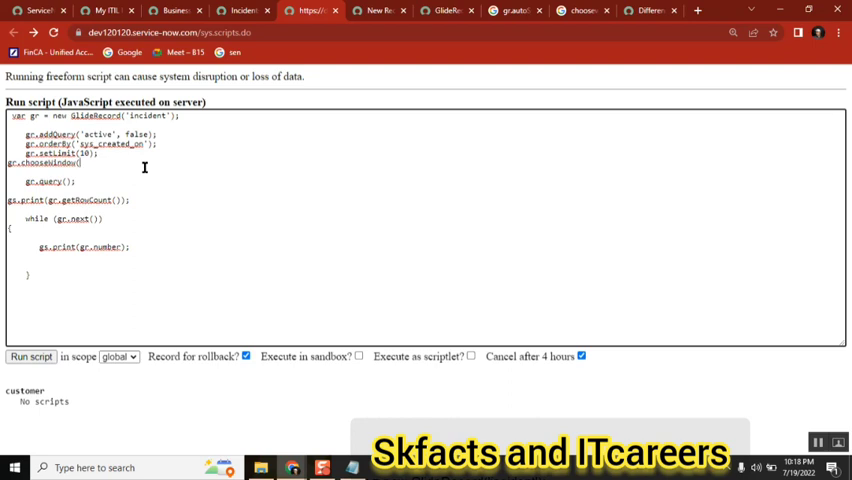
type("'")
left_click(648, 10)
left_click(311, 10)
Run the chooseWindow(3,6) script, indent its line, and rerun it to print three incidents
double_click(86, 162)
left_click(121, 201)
double_click(106, 247)
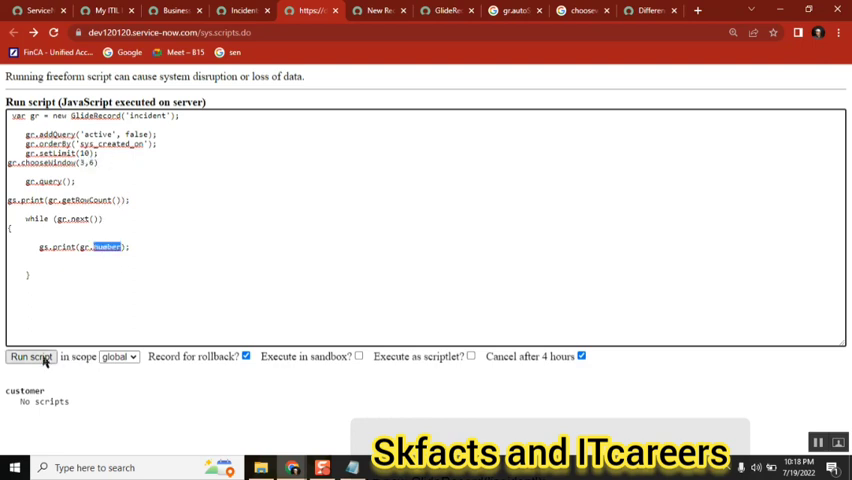
left_click(32, 357)
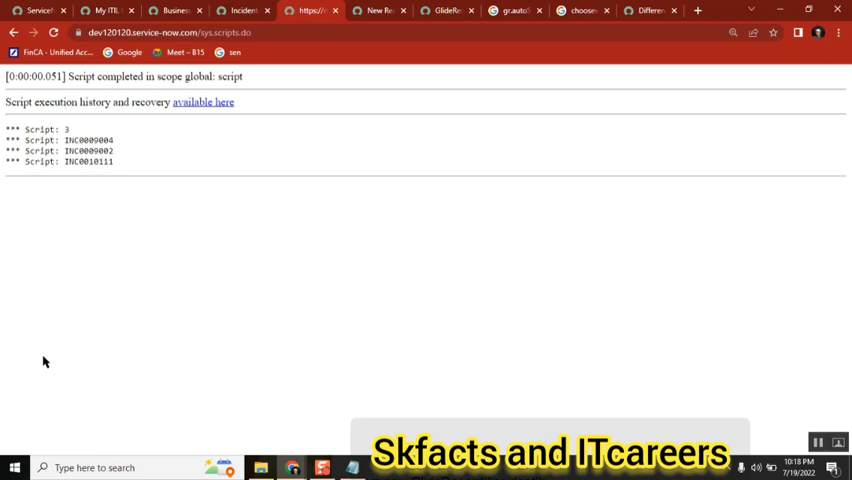
left_click(14, 33)
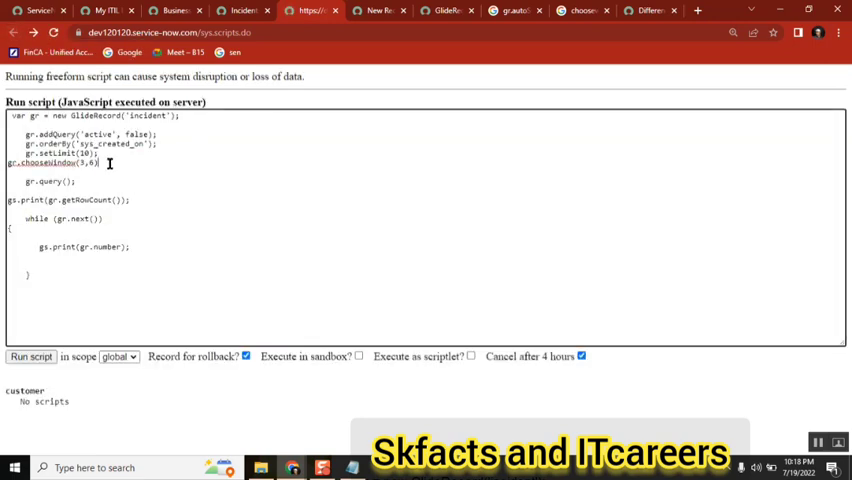
type(";")
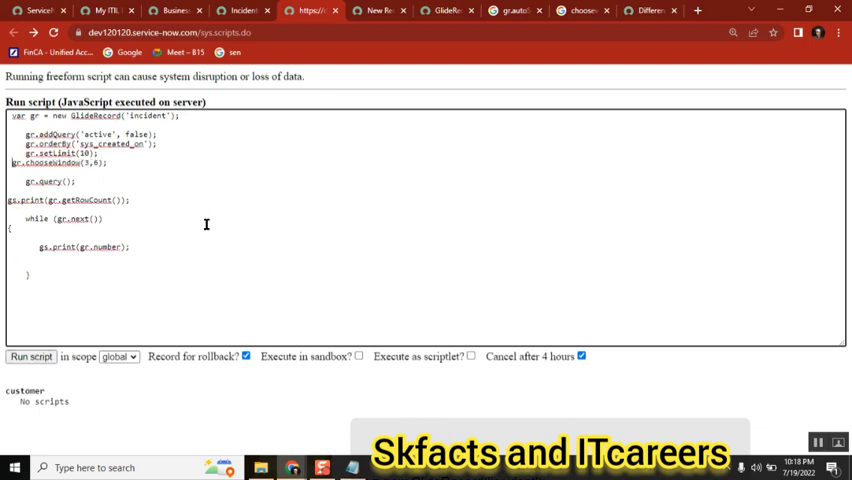
key("Tab")
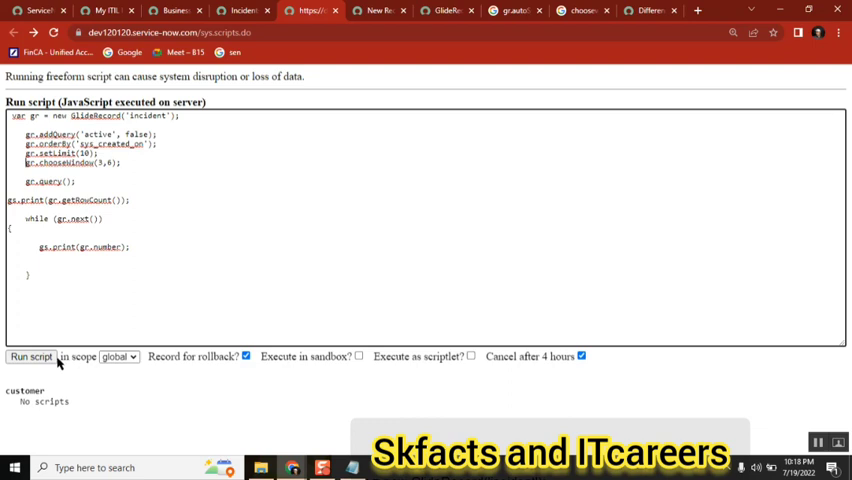
left_click(31, 357)
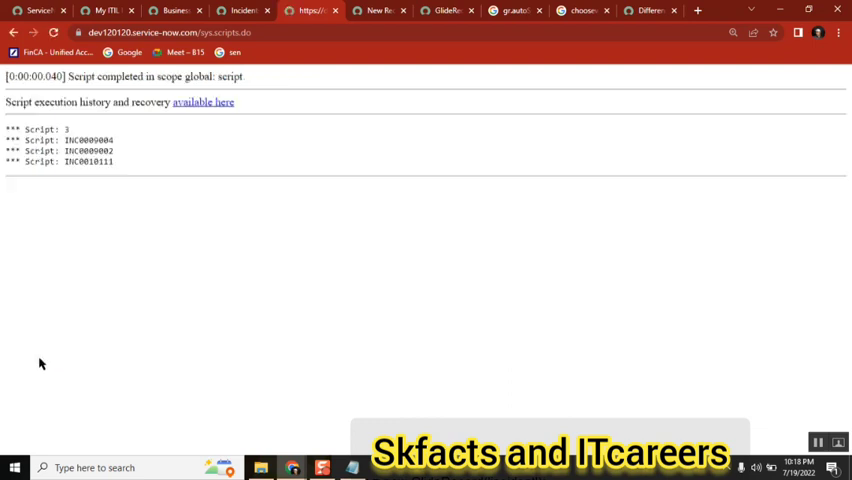
key("alt+Left")
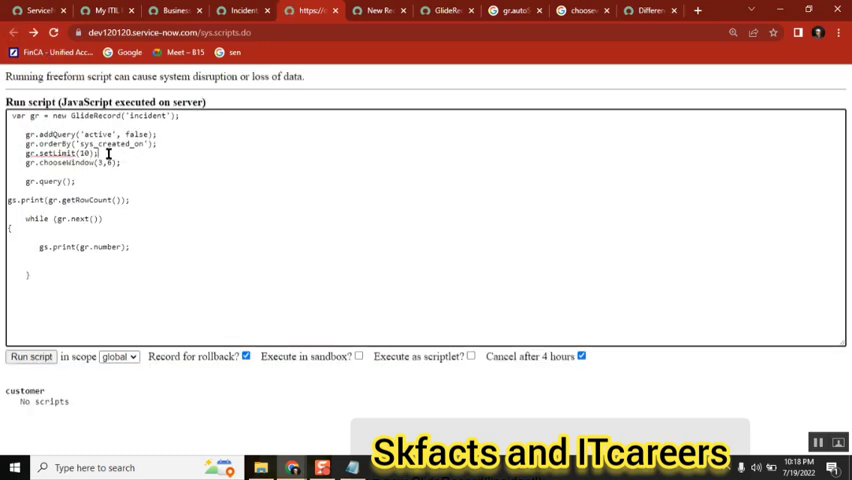
Delete setLimit(10) and rerun, getting count 27 with INC0009004, INC0009002 and INC0010111
triple_click(108, 153)
key("BackSpace")
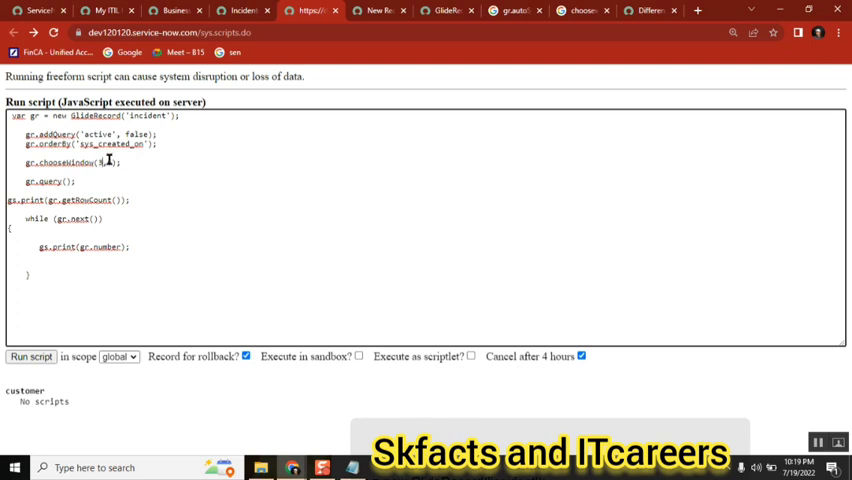
left_click_drag(114, 162, 97, 162)
left_click(31, 356)
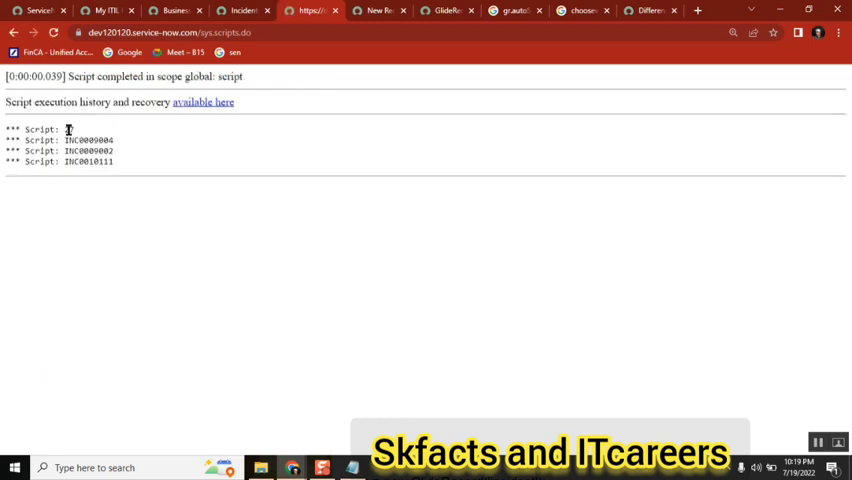
double_click(68, 129)
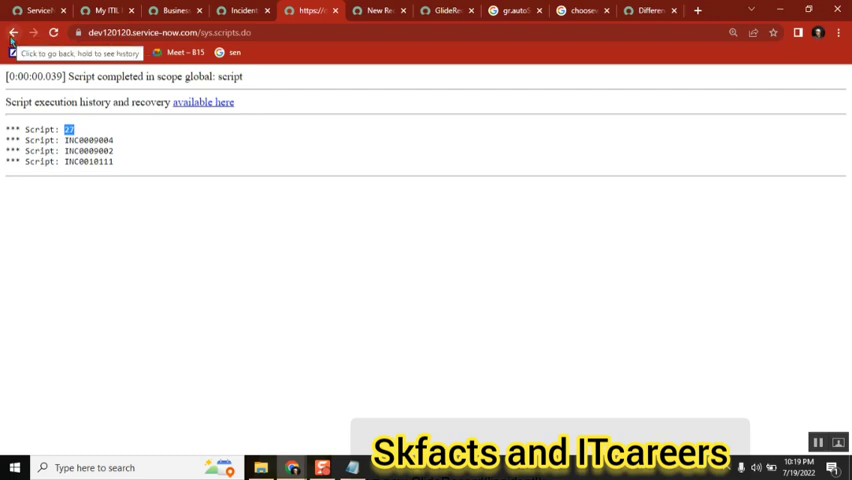
key("alt+Tab")
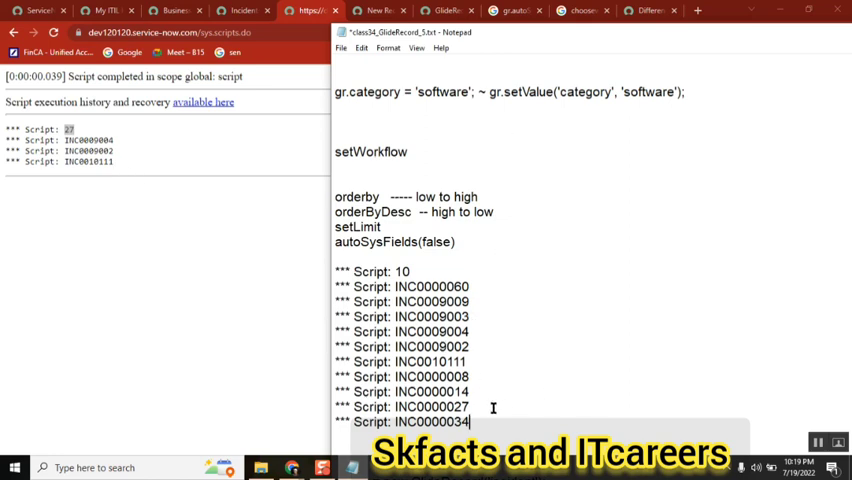
Compare INC0009003, INC0009004, INC0009002 and INC0010111 in Notepad's results, then return to the script
left_click_drag(418, 331, 470, 348)
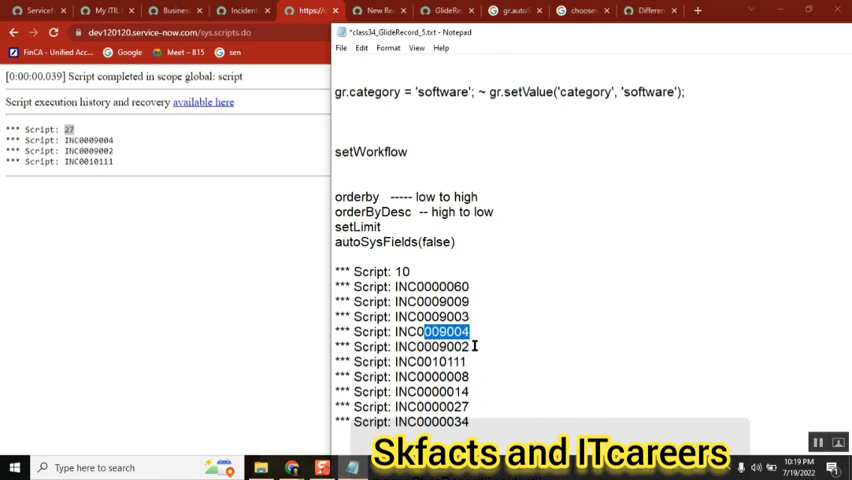
left_click(470, 362)
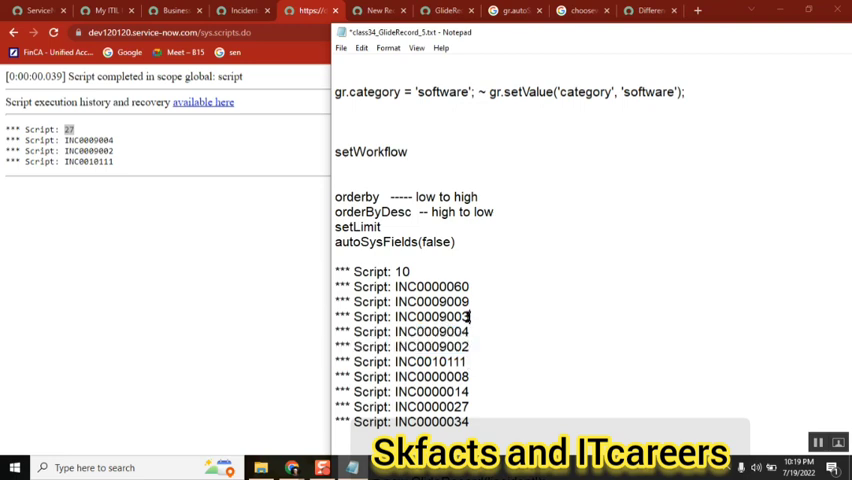
left_click_drag(468, 316, 396, 316)
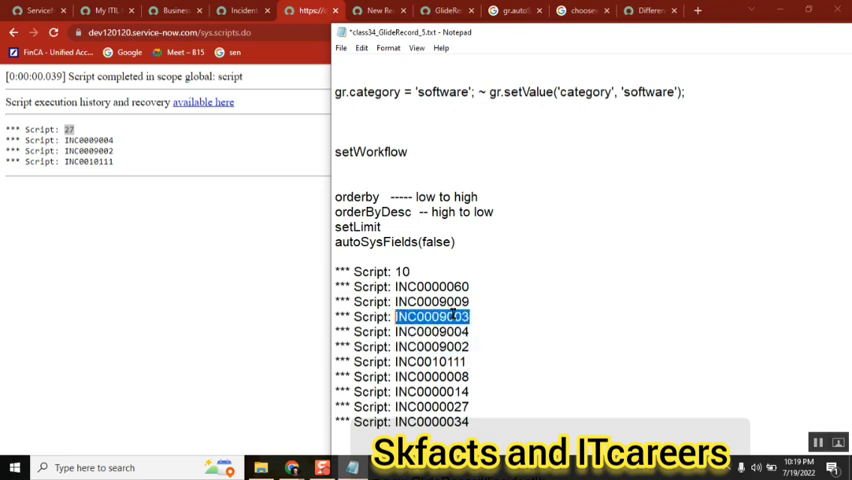
mouse_move(453, 331)
left_mouse_down()
mouse_move(458, 348)
mouse_move(392, 333)
left_mouse_up()
left_click(460, 352)
left_click(392, 333)
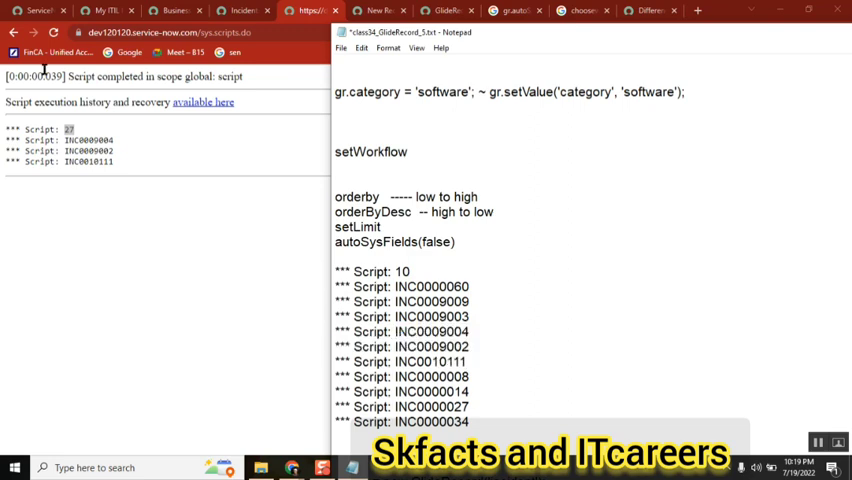
left_click(33, 32)
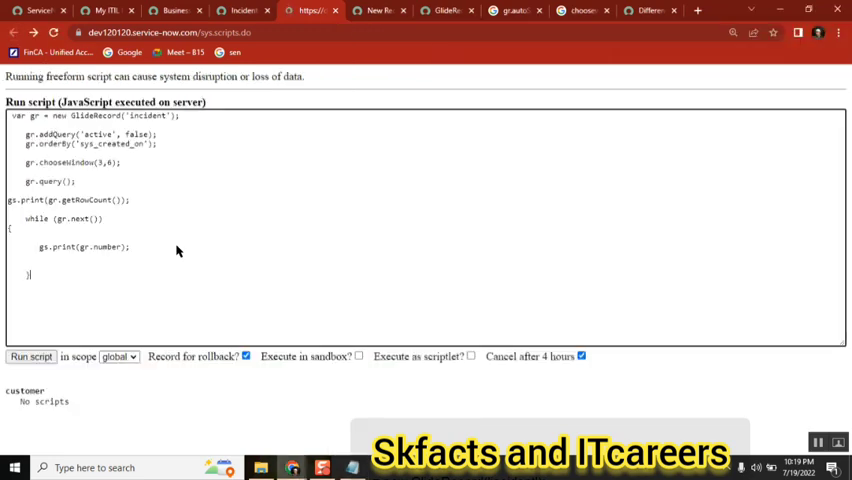
Add the comment // 4 , 5 , 6 after chooseWindow(3,6); and copy 'chooseWindow'
left_click(112, 165)
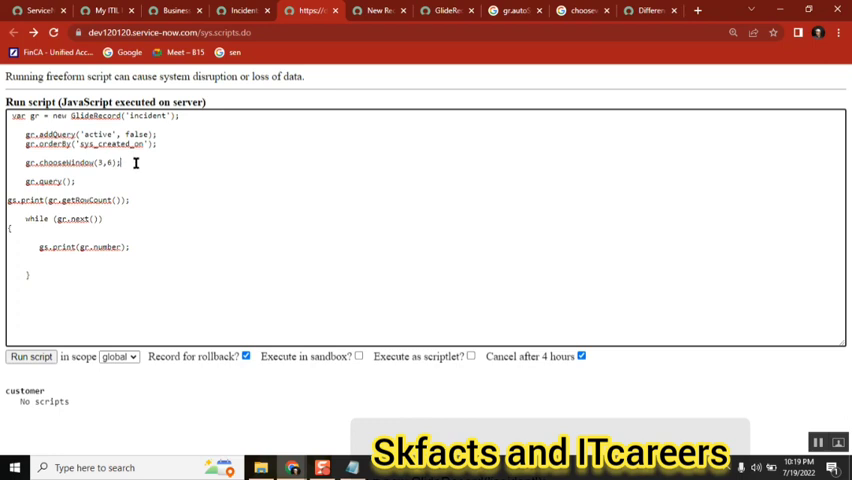
type("// 4 ,")
type(" 5 , 6")
double_click(65, 162)
key("alt+Tab")
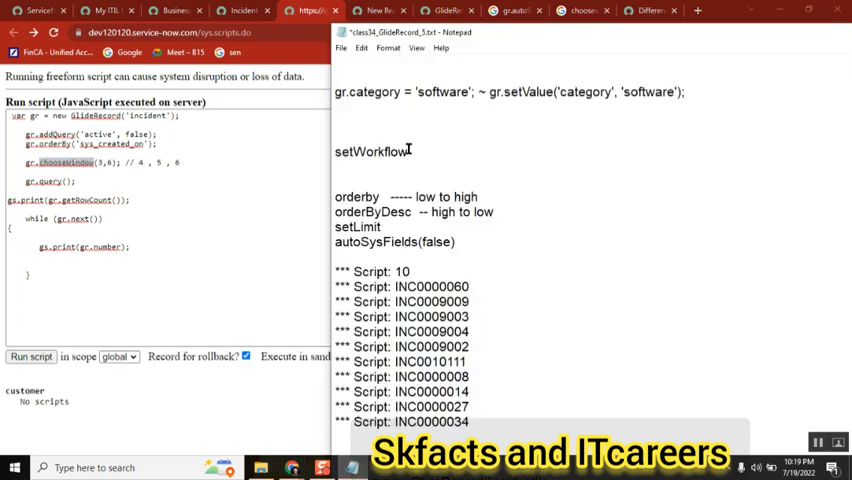
Write chooseWindow(3,6) on a new line below autoSysFields(false) in Notepad
left_click(464, 242)
key("Return")
key("ctrl+v")
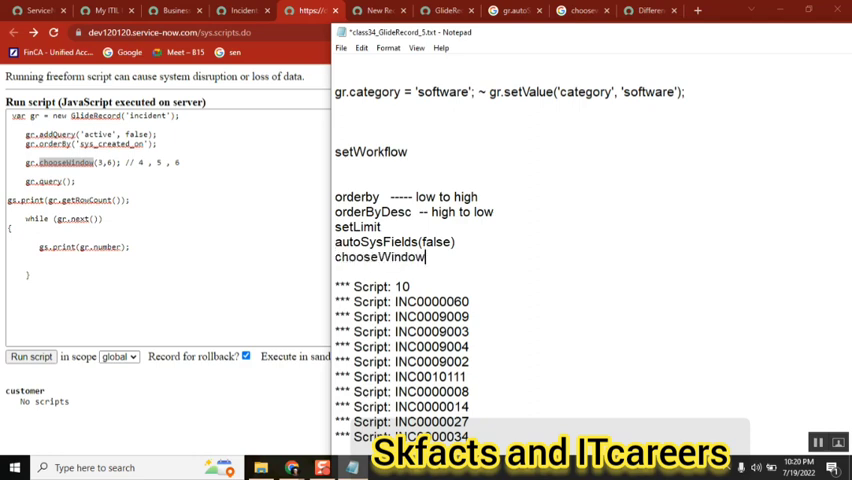
type("9")
key("BackSpace")
type("(3,")
type("6)")
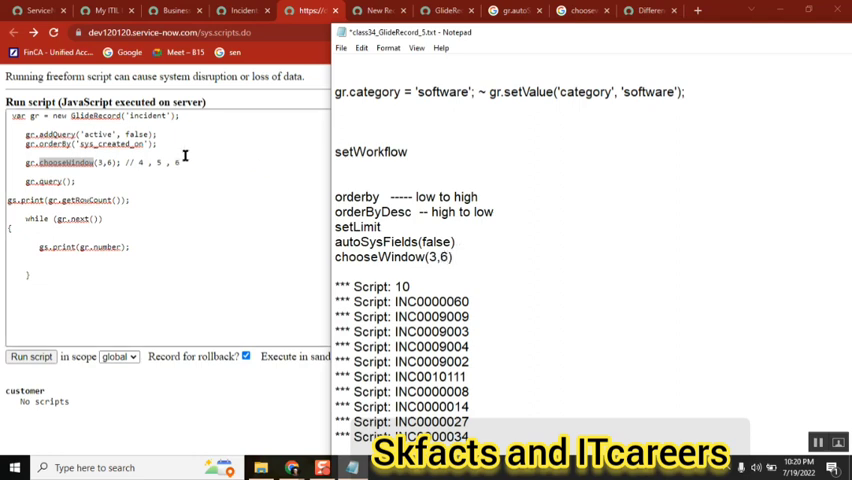
Copy the // 4 , 5 , 6 comment from the script and paste it after chooseWindow(3,6)
left_click(185, 157)
left_click_drag(182, 163, 125, 163)
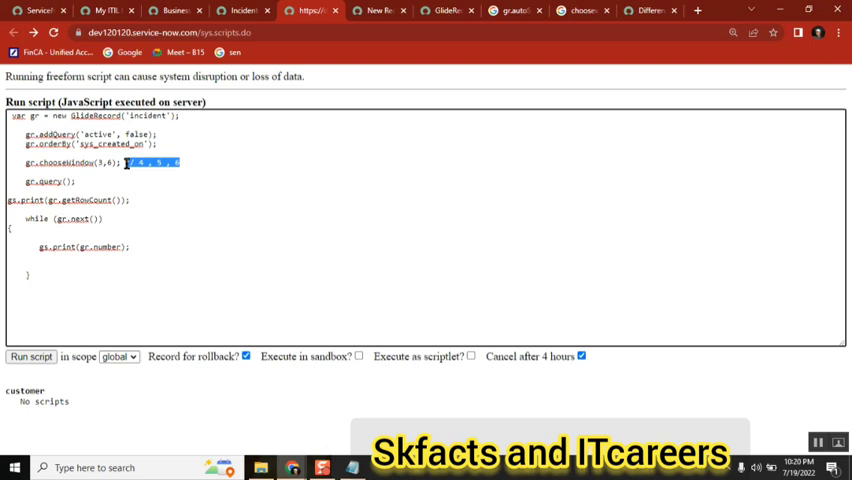
left_click(352, 467)
left_click(475, 257)
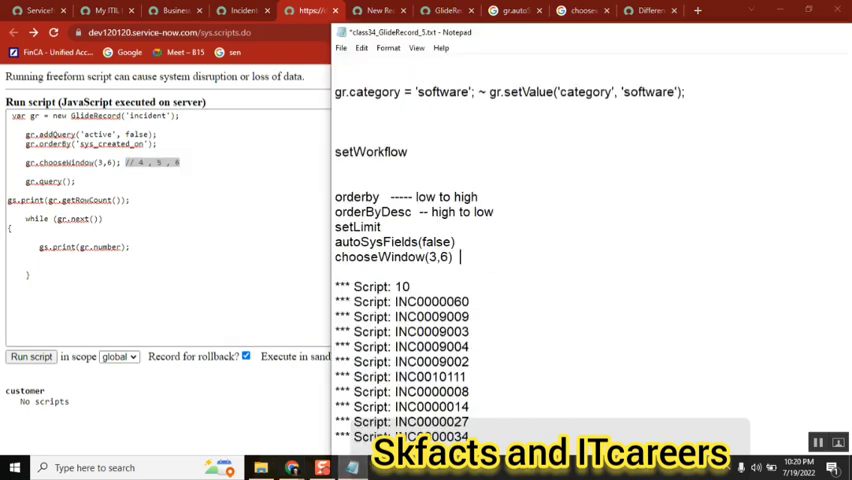
key("ctrl+v")
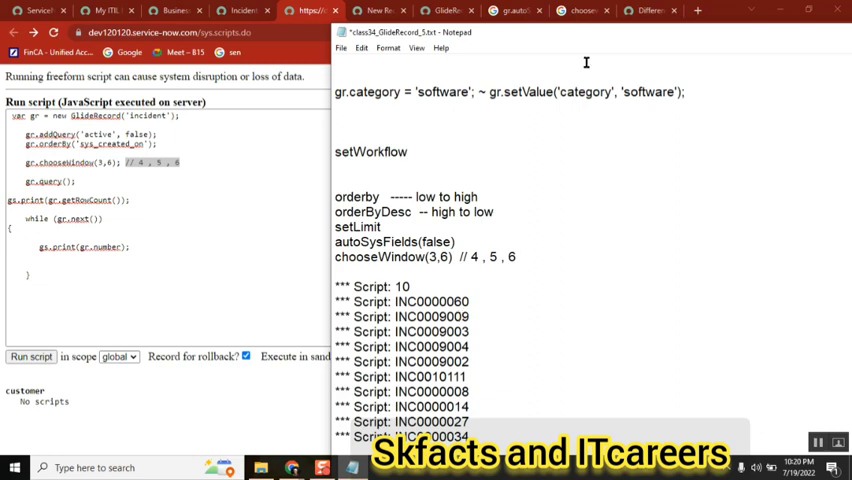